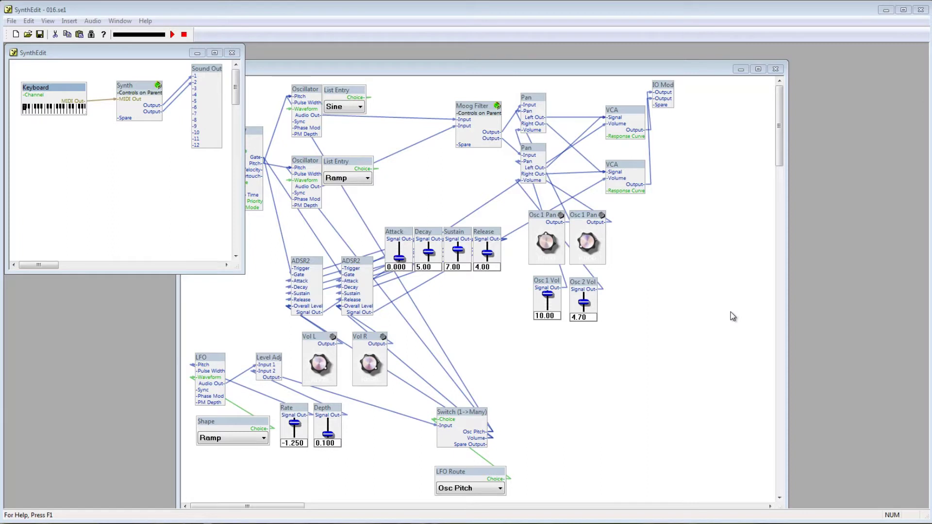
Insert a Delay2 effect module from the Effects menu and move it up beside the VCAs
{"action": "right_click", "coordinate": [691, 270]}
{"action": "mouse_move", "coordinate": [714, 275]}
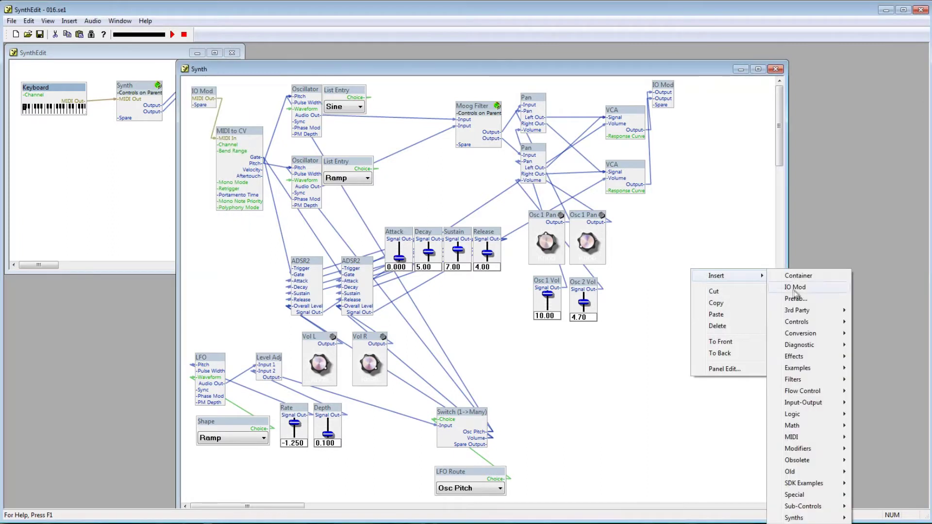
{"action": "mouse_move", "coordinate": [799, 358]}
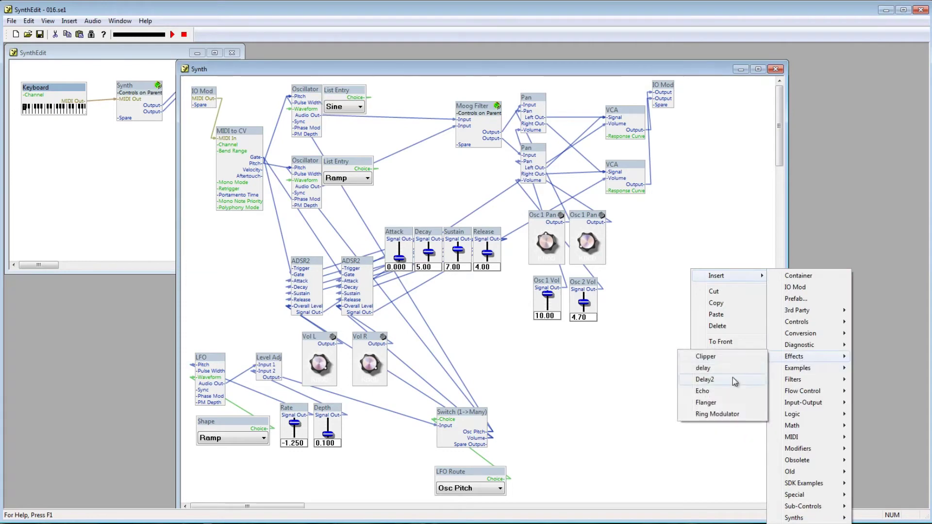
{"action": "left_click", "coordinate": [735, 382]}
{"action": "left_click_drag", "start_coordinate": [708, 276], "coordinate": [696, 233]}
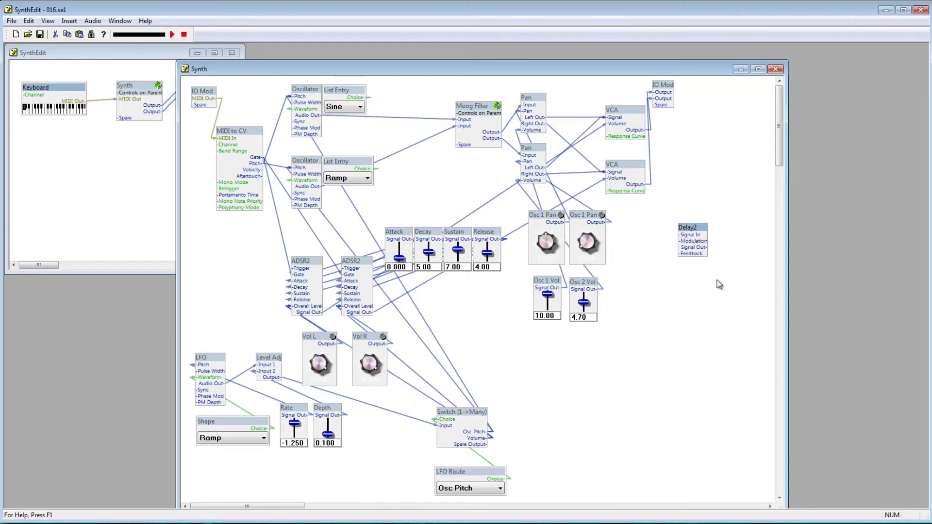
{"action": "left_click", "coordinate": [301, 262]}
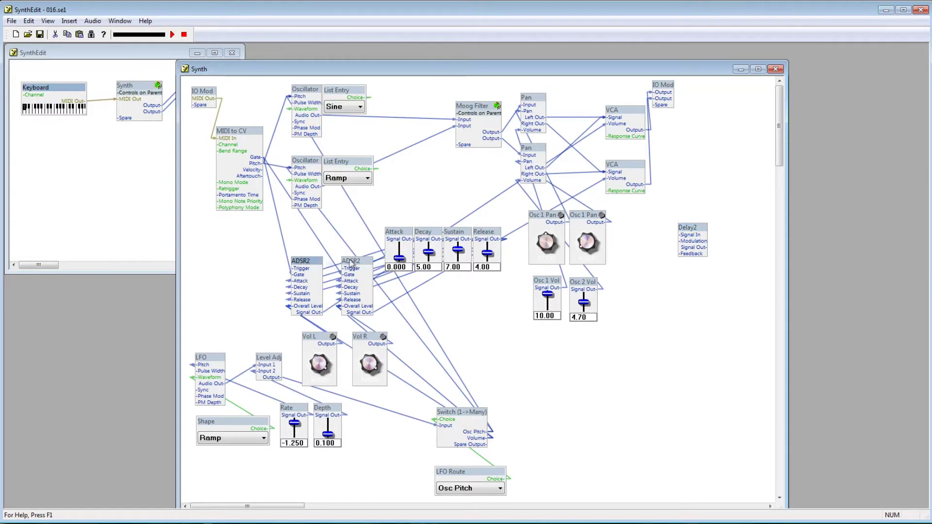
{"action": "left_click", "coordinate": [351, 263]}
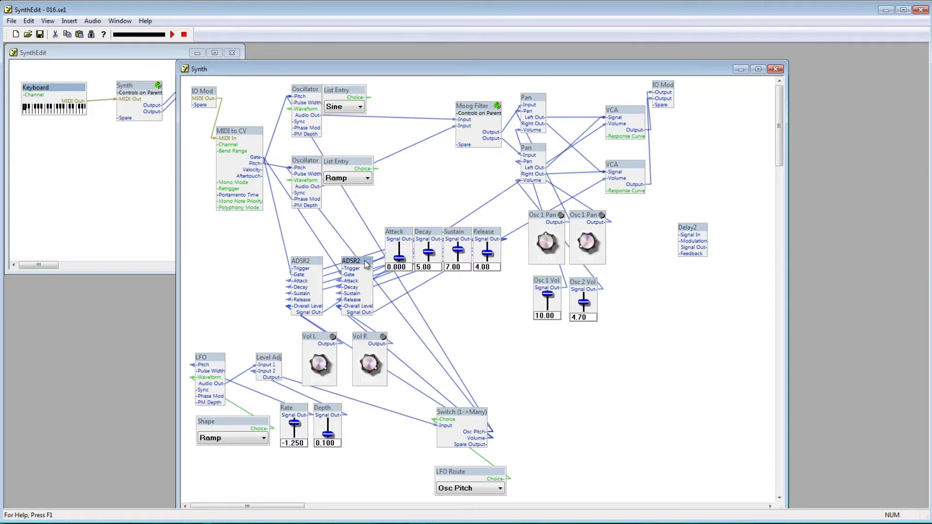
{"action": "left_click", "coordinate": [692, 236]}
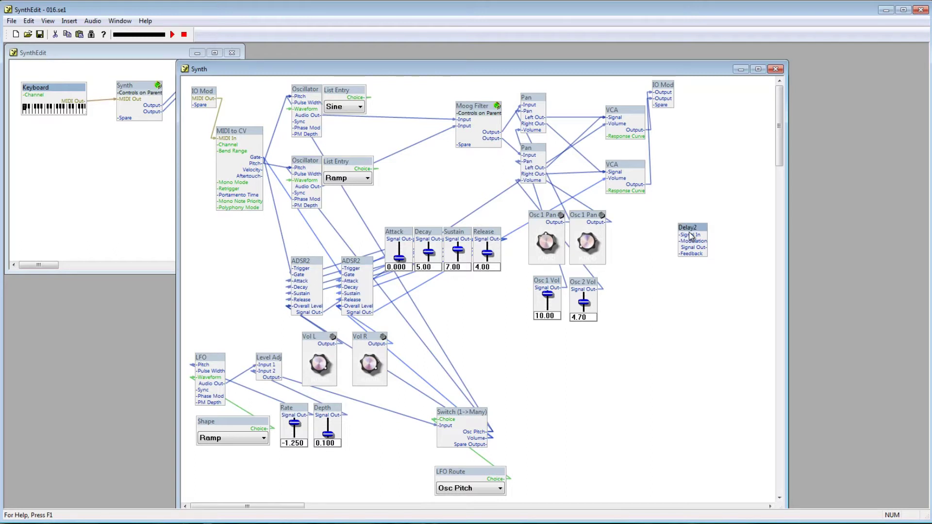
Duplicate the Delay2 module with Ctrl+C/Ctrl+V and place the copy below the original
{"action": "key", "text": "ctrl+c"}
{"action": "key", "text": "ctrl+v"}
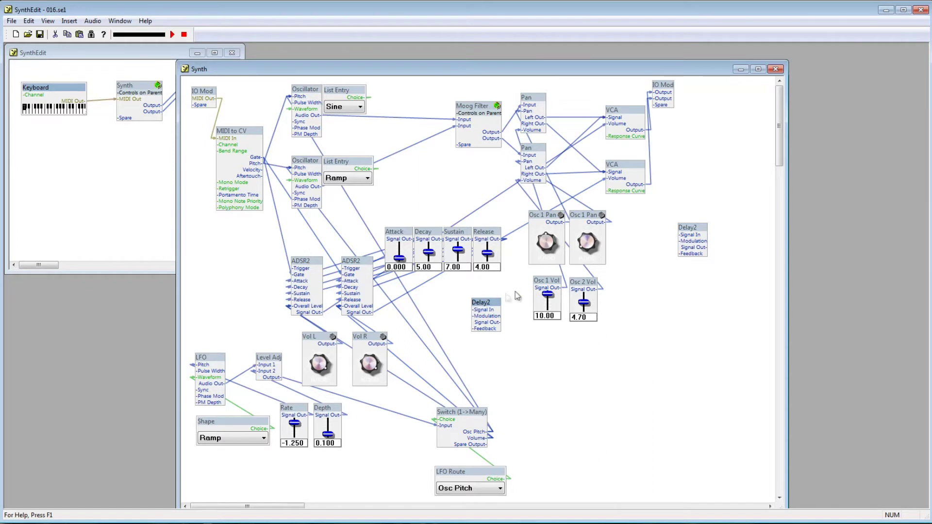
{"action": "left_click_drag", "start_coordinate": [494, 307], "coordinate": [700, 274]}
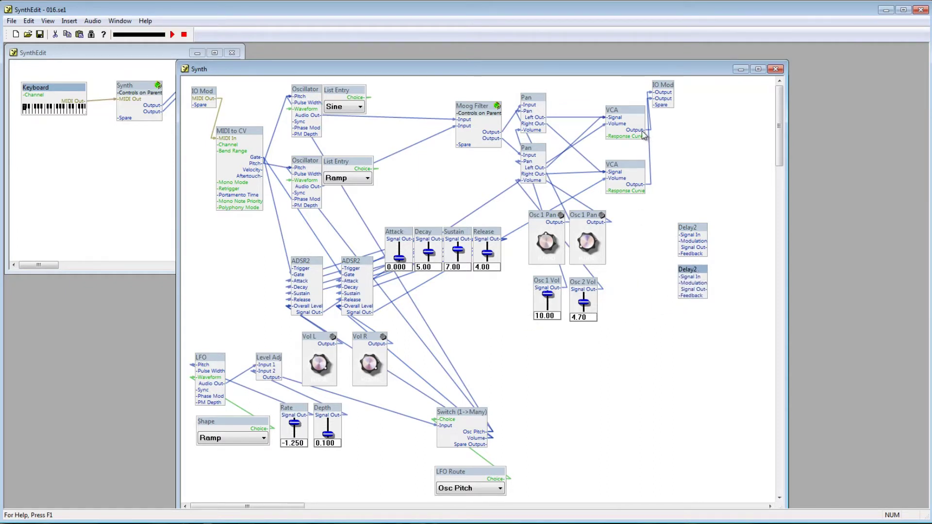
Wire the top VCA output into the first Delay2 and the lower VCA output into the second Delay2
{"action": "left_click_drag", "start_coordinate": [646, 130], "coordinate": [684, 234]}
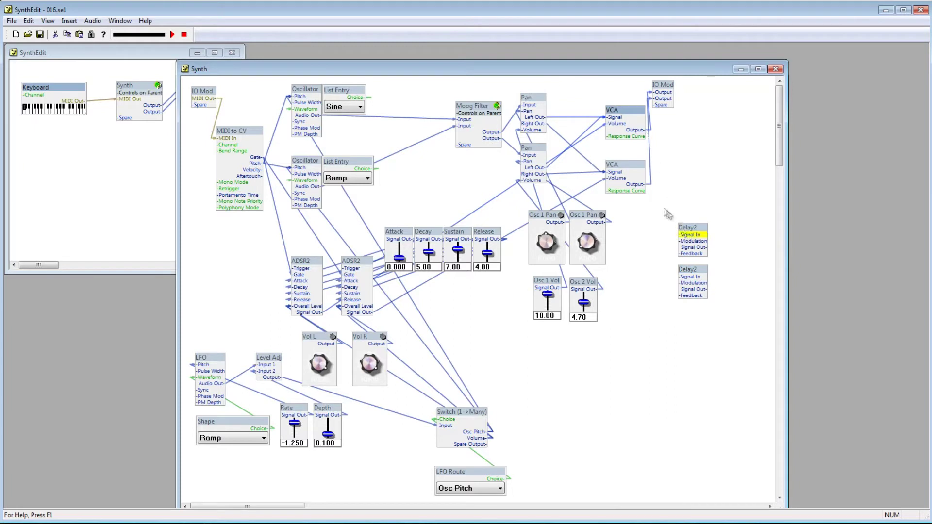
{"action": "left_click_drag", "start_coordinate": [639, 190], "coordinate": [683, 279]}
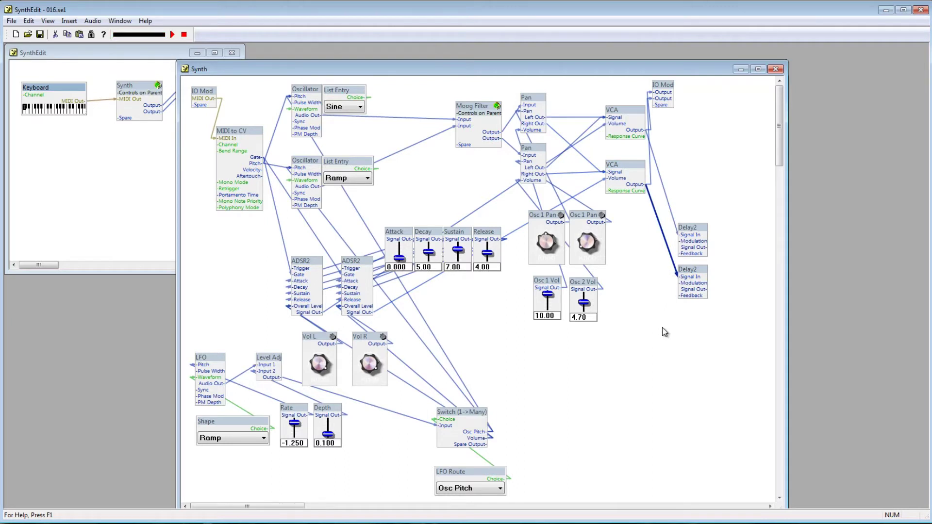
{"action": "right_click", "coordinate": [664, 331]}
Insert two VCA modules and place one beside each Delay2
{"action": "mouse_move", "coordinate": [709, 334]}
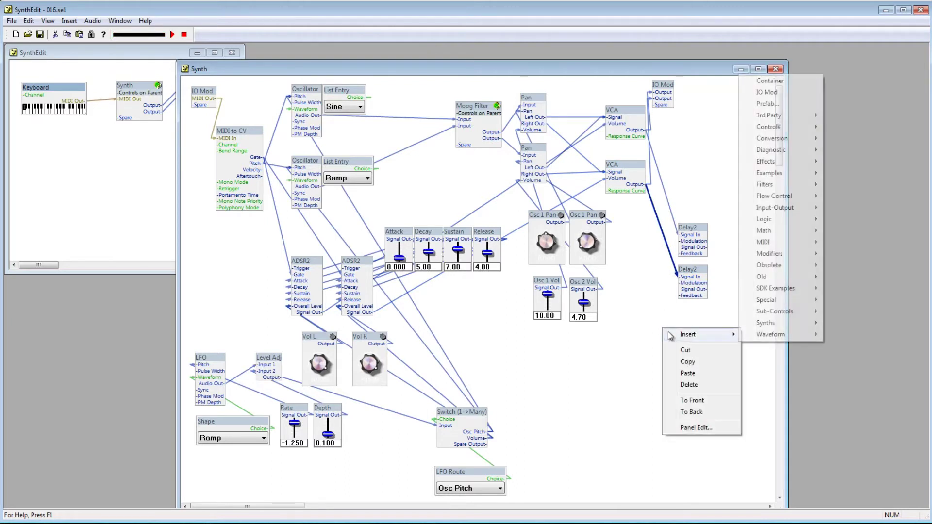
{"action": "mouse_move", "coordinate": [807, 254]}
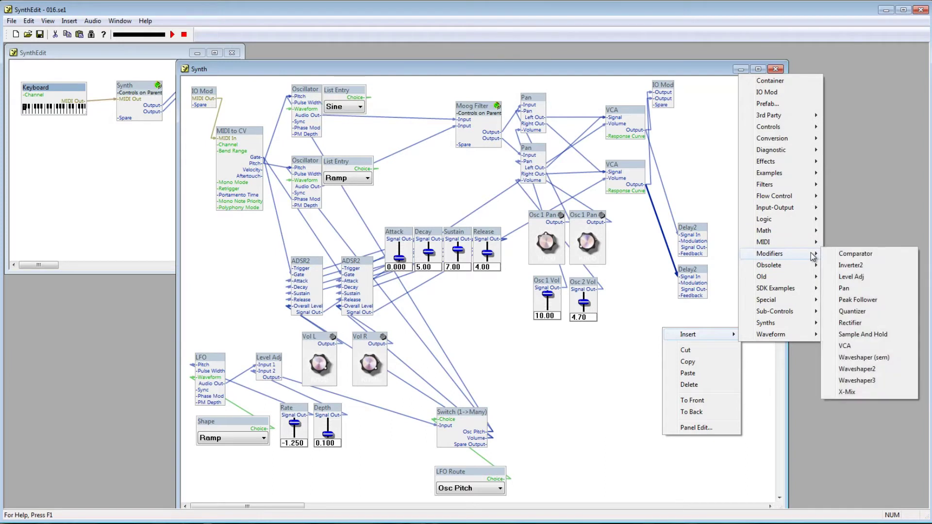
{"action": "left_click", "coordinate": [868, 346]}
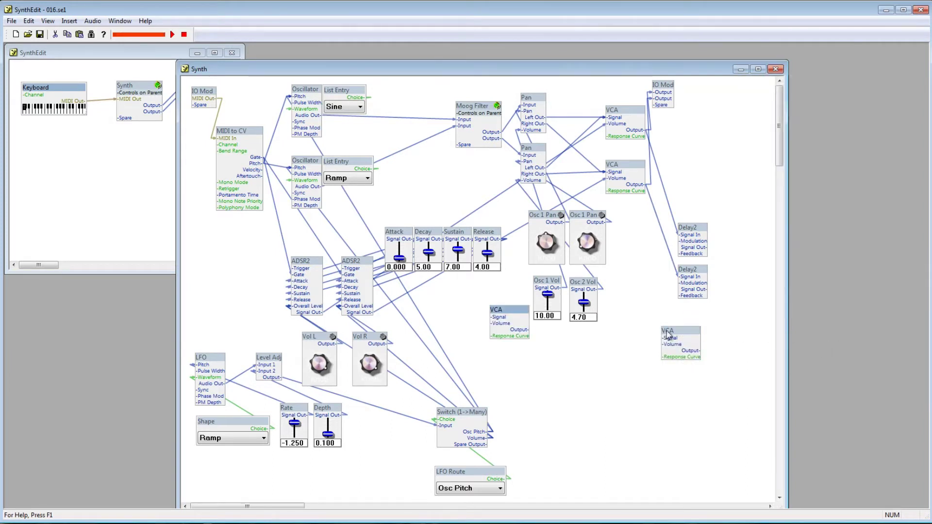
{"action": "left_click_drag", "start_coordinate": [669, 338], "coordinate": [732, 235]}
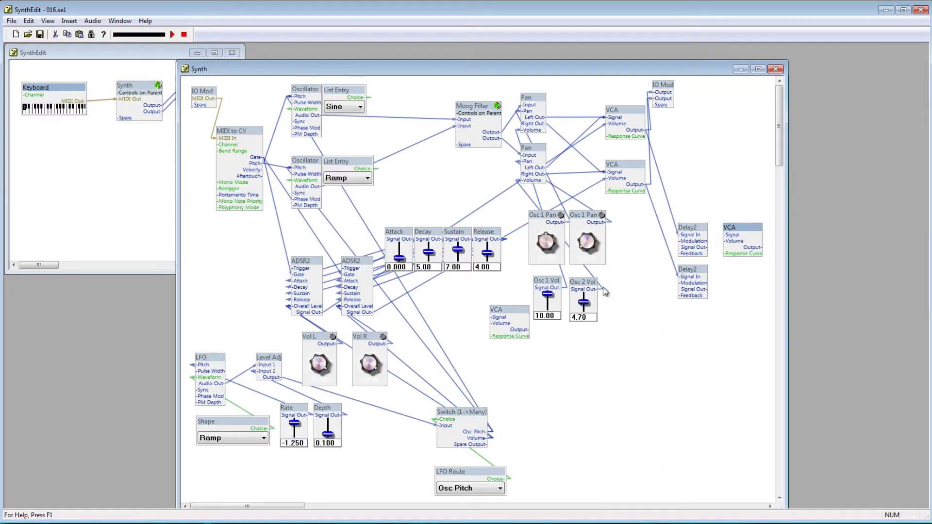
{"action": "left_click_drag", "start_coordinate": [508, 307], "coordinate": [724, 274]}
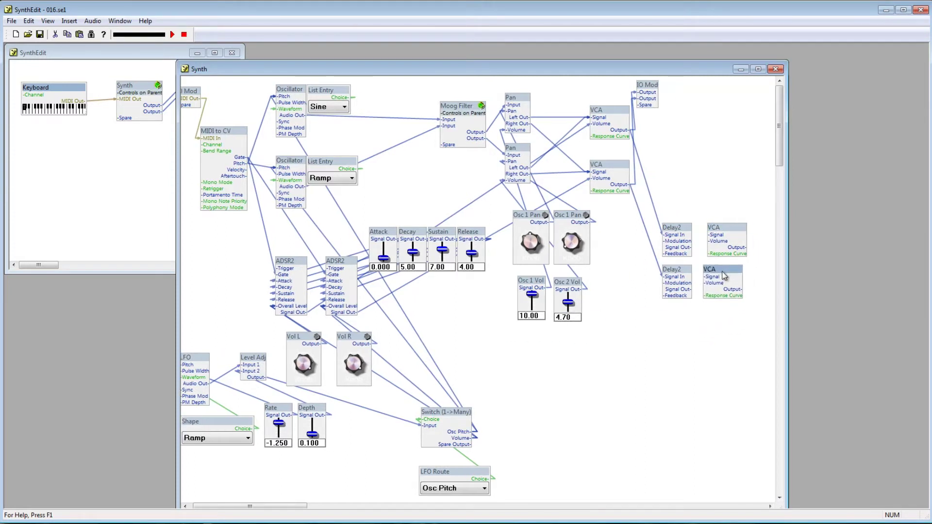
Wire each Delay2 Signal Out into its VCA, and both VCA outputs into the IO Mod
{"action": "left_click", "coordinate": [689, 249]}
{"action": "left_click_drag", "start_coordinate": [691, 248], "coordinate": [707, 236]}
{"action": "left_click", "coordinate": [692, 290]}
{"action": "left_click_drag", "start_coordinate": [691, 289], "coordinate": [707, 277]}
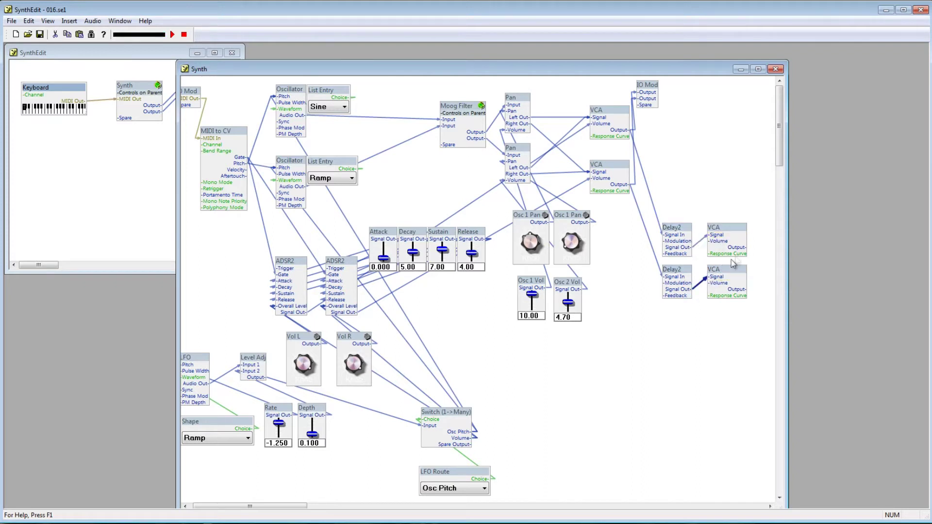
{"action": "left_click_drag", "start_coordinate": [746, 247], "coordinate": [634, 92]}
{"action": "left_click_drag", "start_coordinate": [746, 290], "coordinate": [646, 105]}
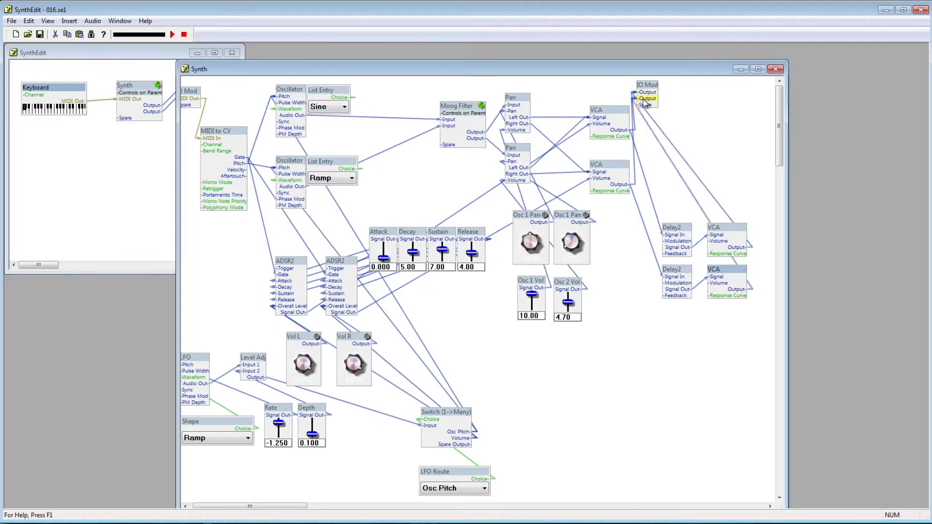
Insert a Slider control and connect it to the upper VCA's Volume input
{"action": "right_click", "coordinate": [628, 325]}
{"action": "mouse_move", "coordinate": [650, 328]}
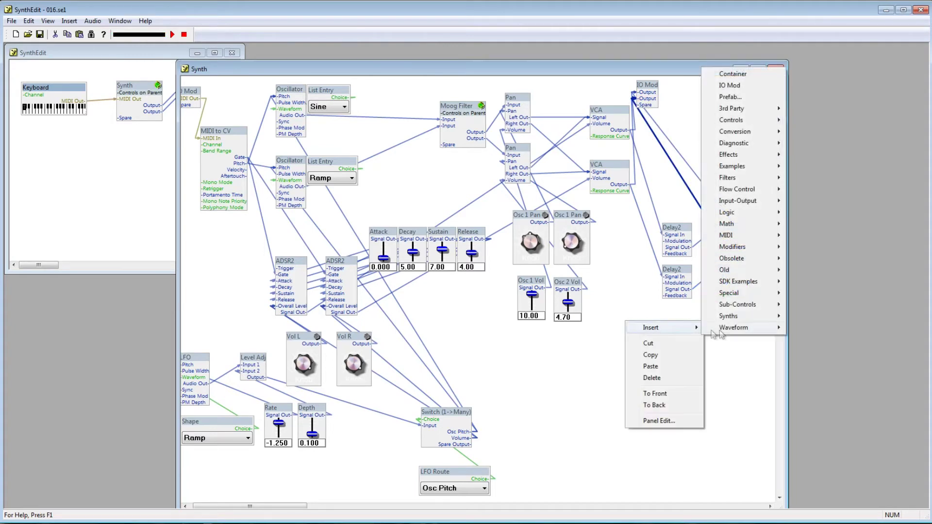
{"action": "mouse_move", "coordinate": [770, 121]}
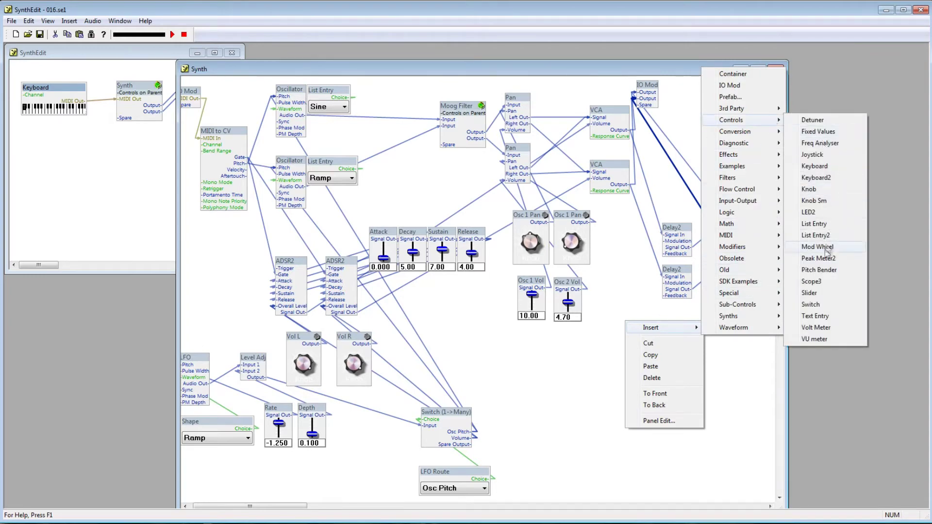
{"action": "left_click", "coordinate": [819, 293]}
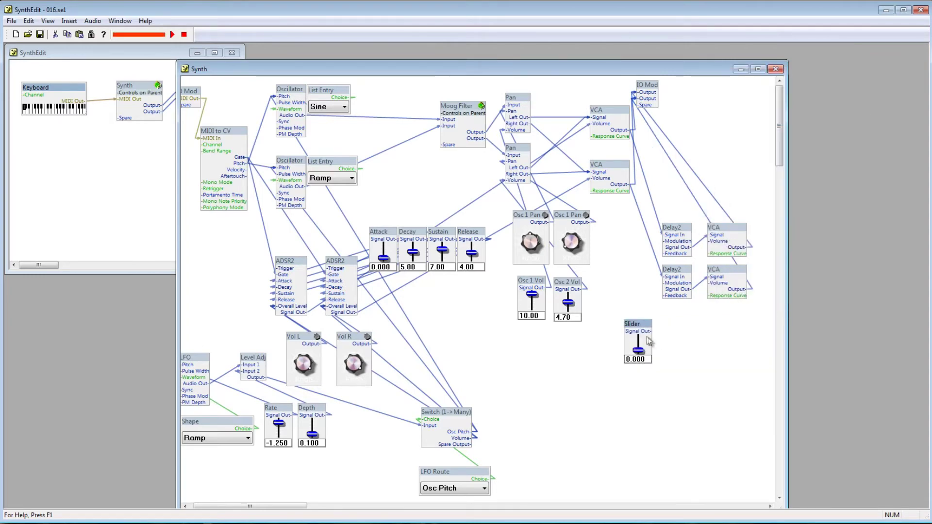
{"action": "left_click_drag", "start_coordinate": [647, 333], "coordinate": [718, 290]}
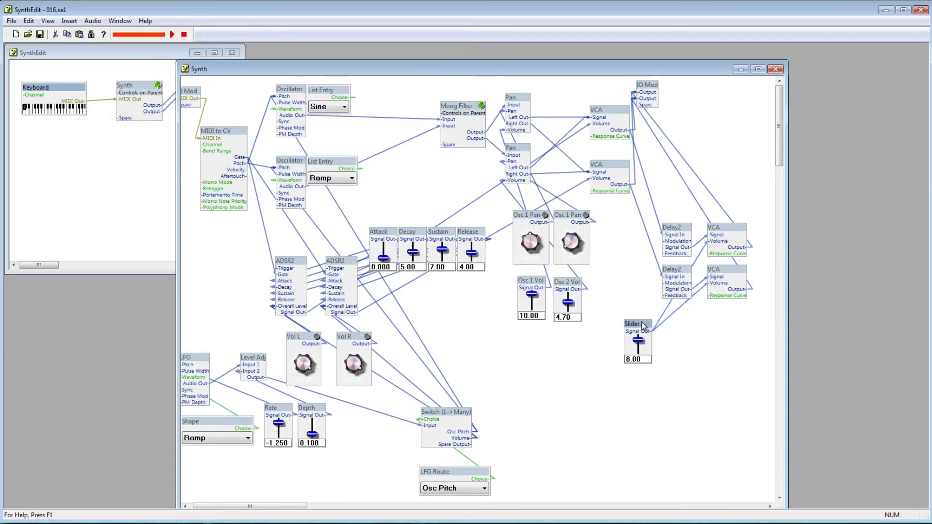
Duplicate the slider, wire the copy to Delay2's Feedback input, and set it to 4.00
{"action": "key", "text": "ctrl+v"}
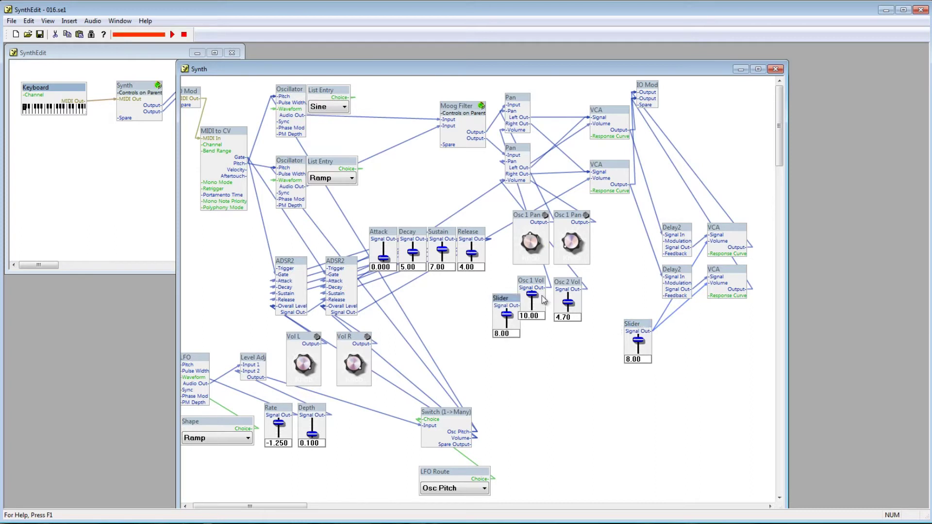
{"action": "left_click_drag", "start_coordinate": [506, 301], "coordinate": [661, 253]}
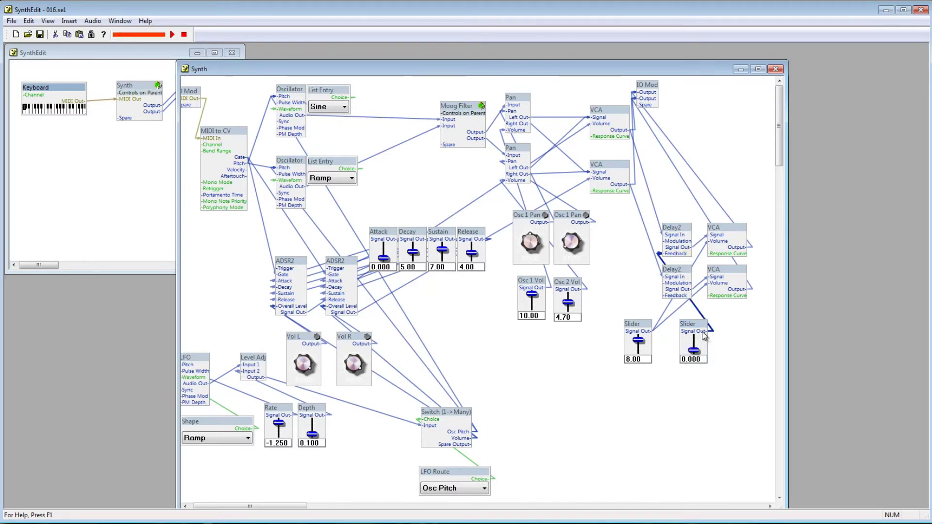
{"action": "left_click_drag", "start_coordinate": [710, 331], "coordinate": [681, 295]}
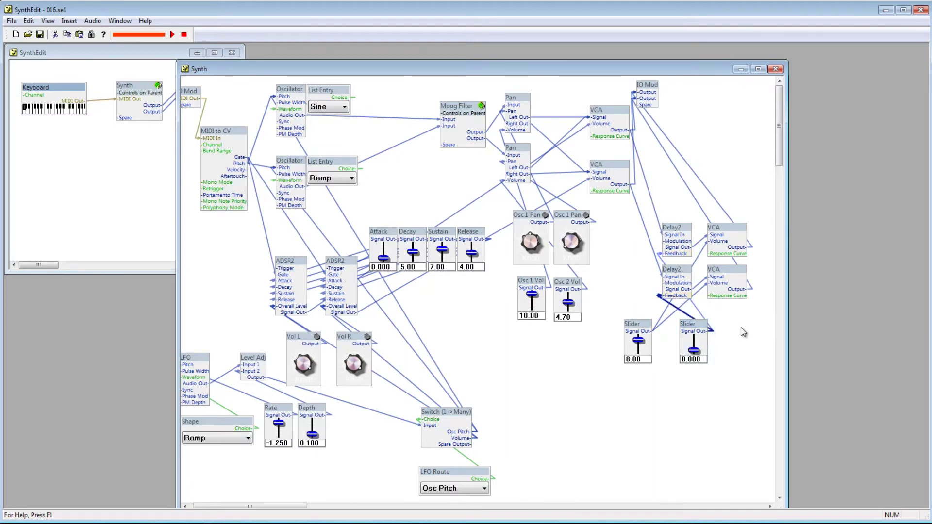
{"action": "left_click", "coordinate": [699, 333]}
{"action": "right_click", "coordinate": [702, 334]}
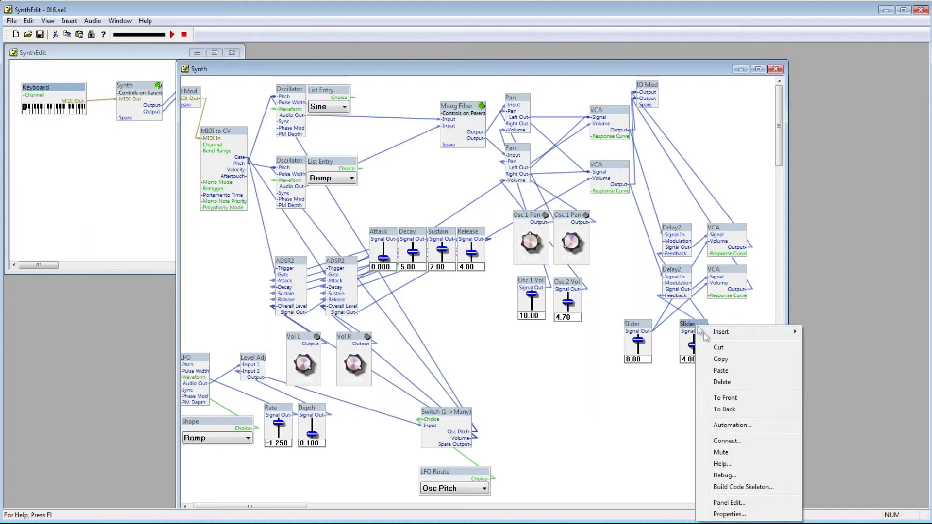
Title the right slider 'Feedback' in its properties
{"action": "left_click", "coordinate": [728, 514]}
{"action": "left_click", "coordinate": [496, 256]}
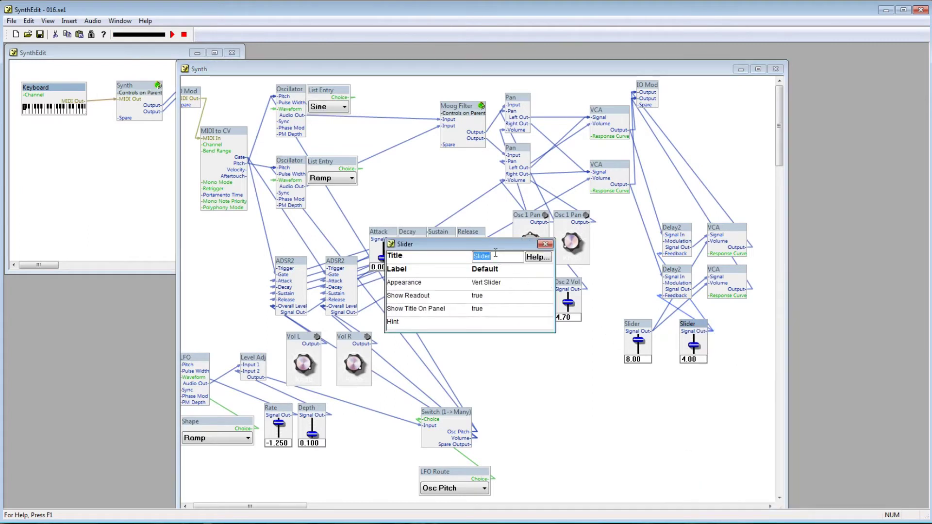
{"action": "type", "text": "Feedback"}
{"action": "key", "text": "Return"}
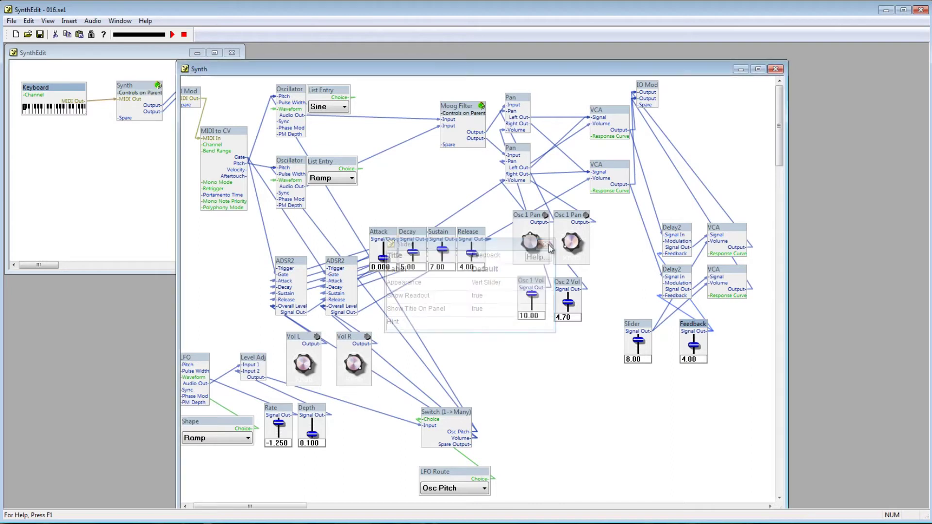
{"action": "left_click", "coordinate": [545, 244]}
Title the left slider 'Volume' in its properties
{"action": "right_click", "coordinate": [646, 329]}
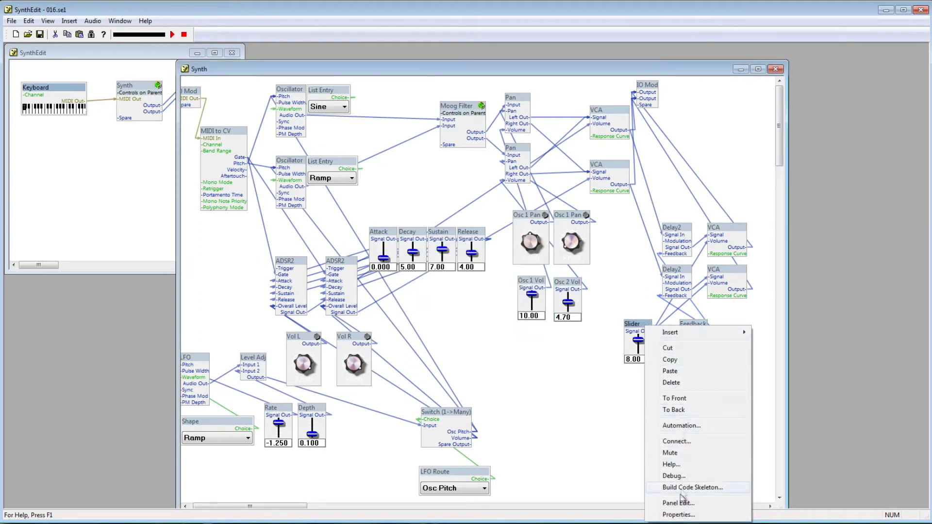
{"action": "left_click", "coordinate": [678, 515]}
{"action": "left_click", "coordinate": [481, 258]}
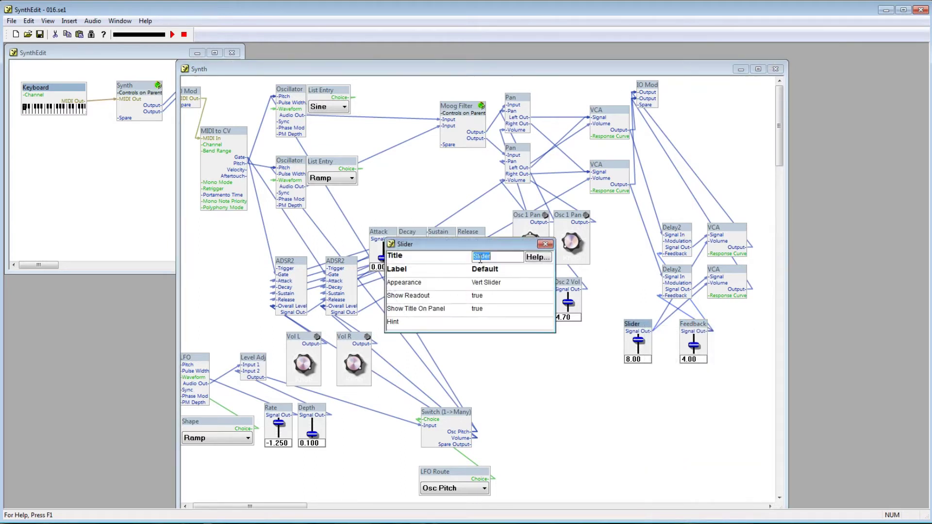
{"action": "type", "text": "Volume"}
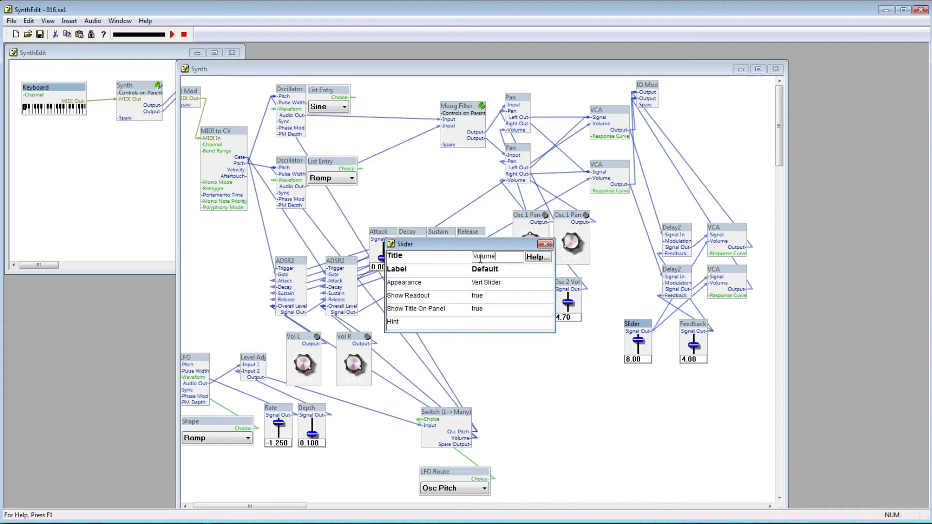
{"action": "key", "text": "Return"}
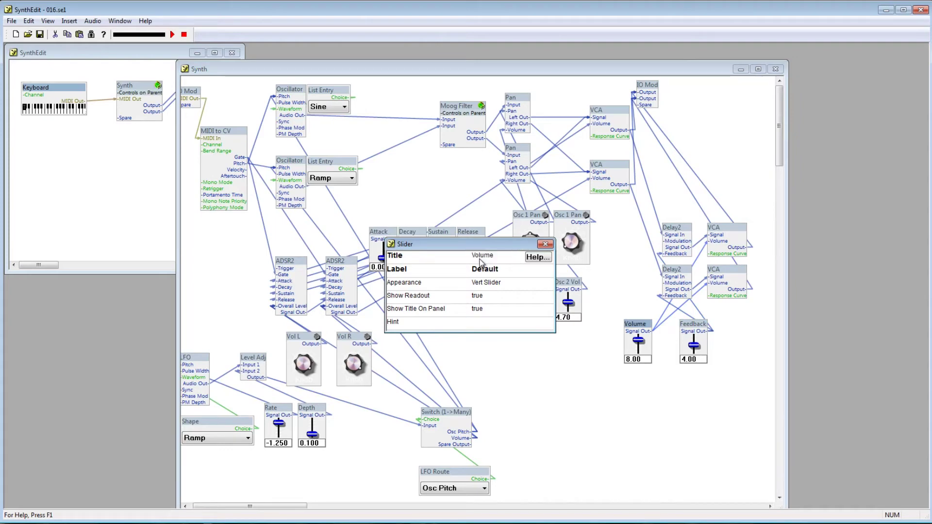
{"action": "left_click", "coordinate": [545, 244]}
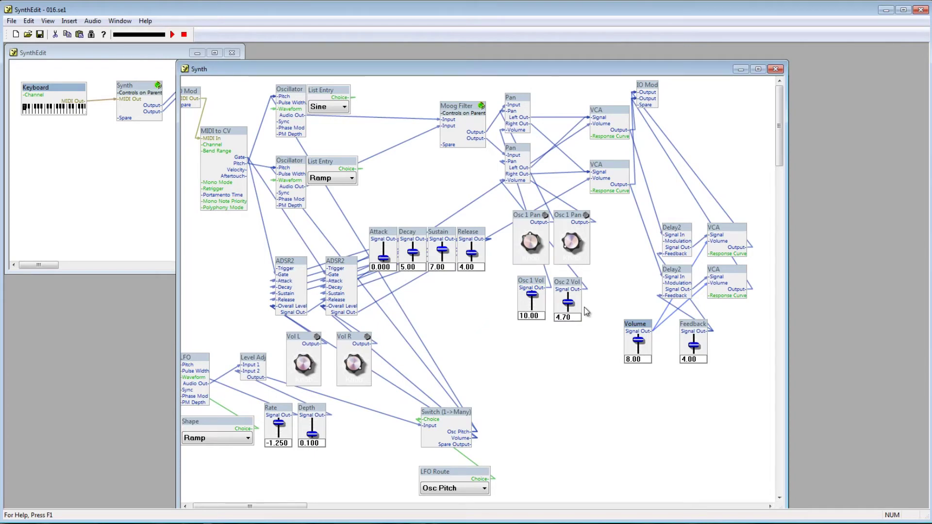
{"action": "key", "text": "ctrl+v"}
{"action": "key", "text": "ctrl+v"}
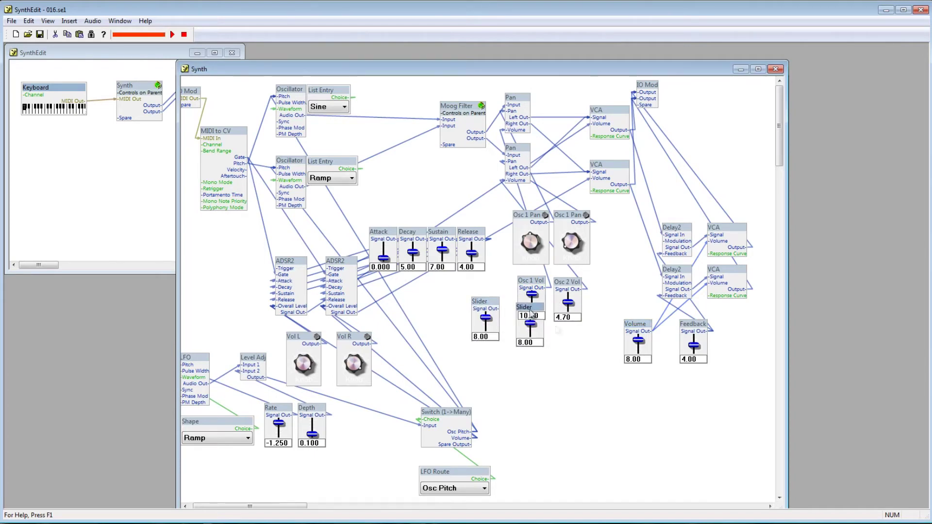
Place the two pasted sliders below Volume and Feedback, wiring the right one to Delay2 Modulation
{"action": "left_click_drag", "start_coordinate": [530, 313], "coordinate": [644, 385]}
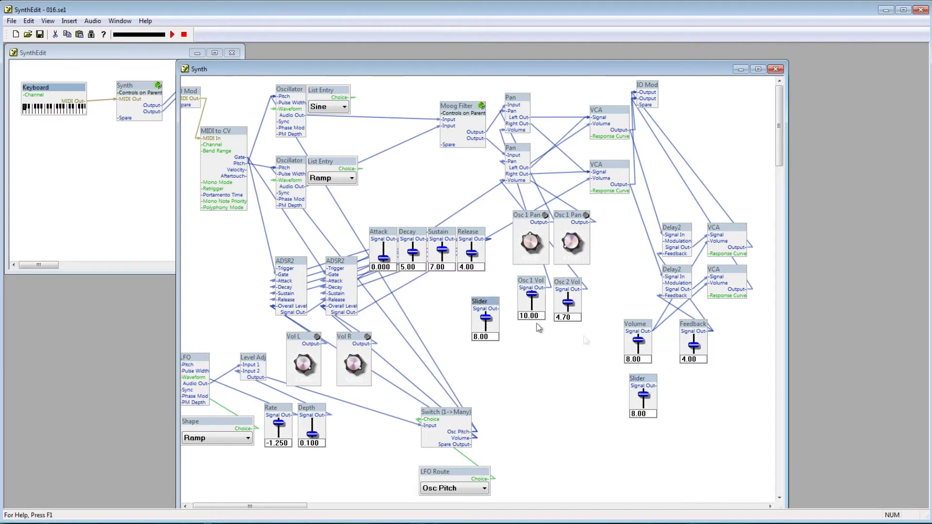
{"action": "left_click_drag", "start_coordinate": [489, 309], "coordinate": [678, 243]}
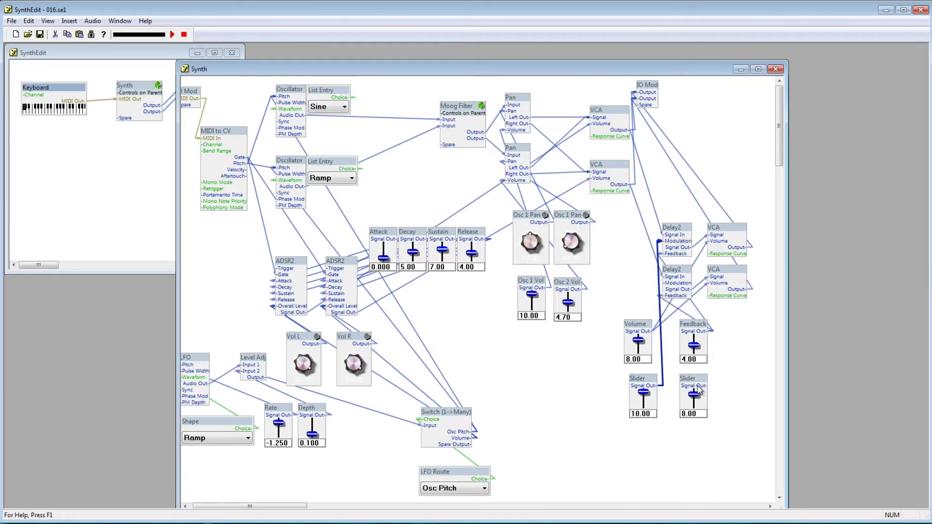
{"action": "left_click_drag", "start_coordinate": [699, 389], "coordinate": [664, 283]}
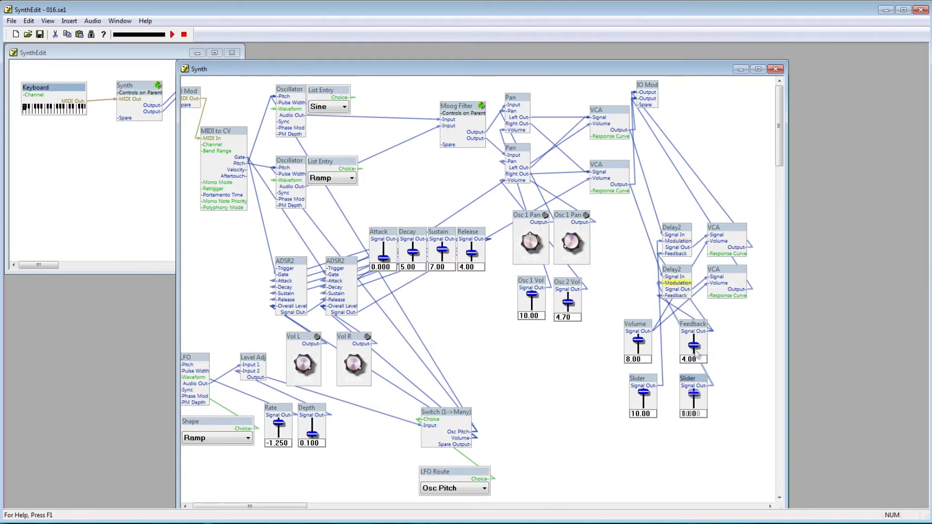
{"action": "right_click", "coordinate": [652, 380]}
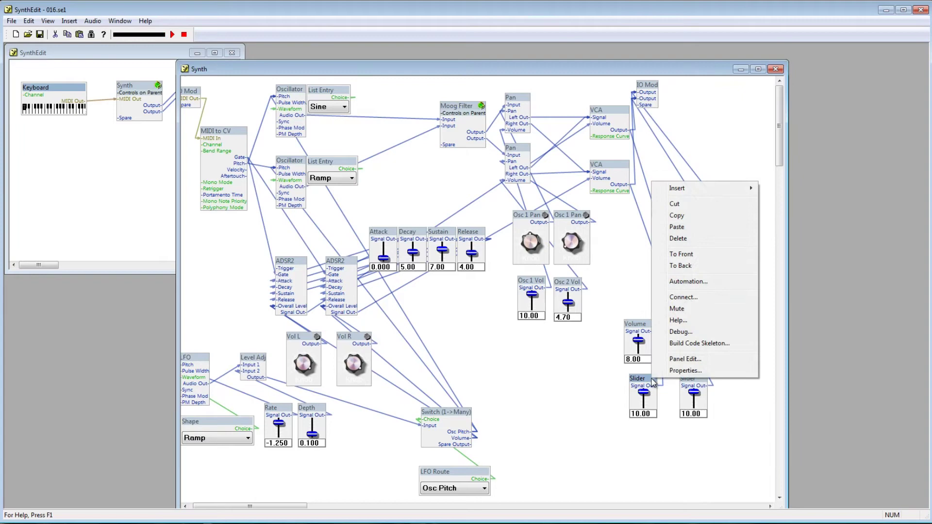
Title the left new slider 'Del Time L'
{"action": "left_click", "coordinate": [676, 371]}
{"action": "double_click", "coordinate": [489, 257]}
{"action": "type", "text": "D"}
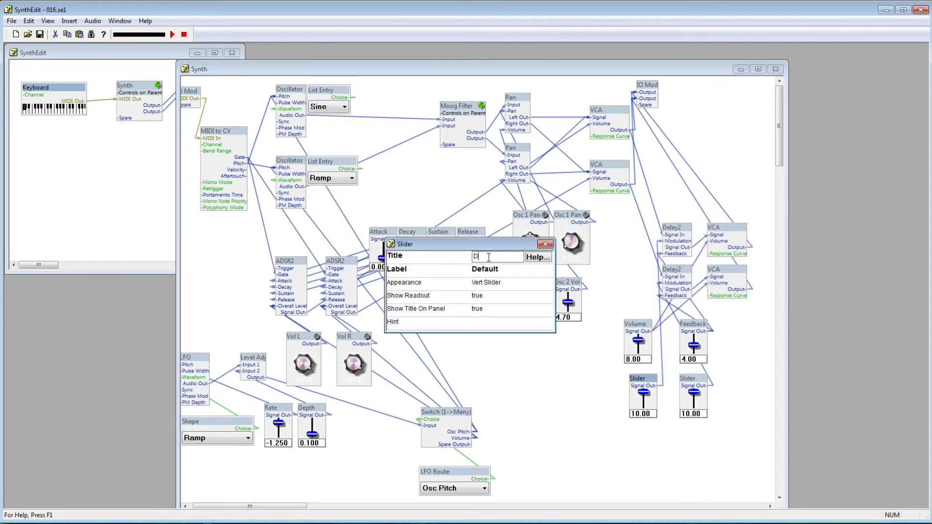
{"action": "type", "text": "el Time L"}
{"action": "key", "text": "Return"}
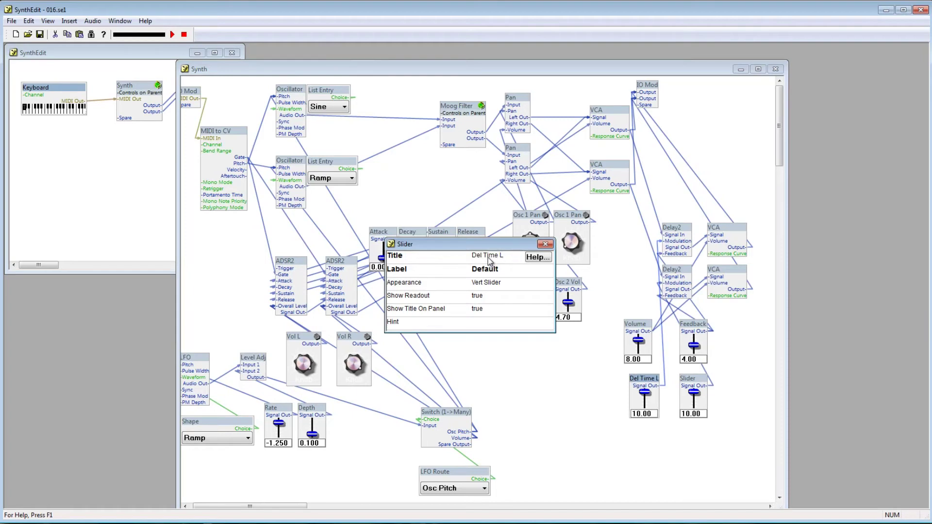
{"action": "left_click", "coordinate": [545, 244]}
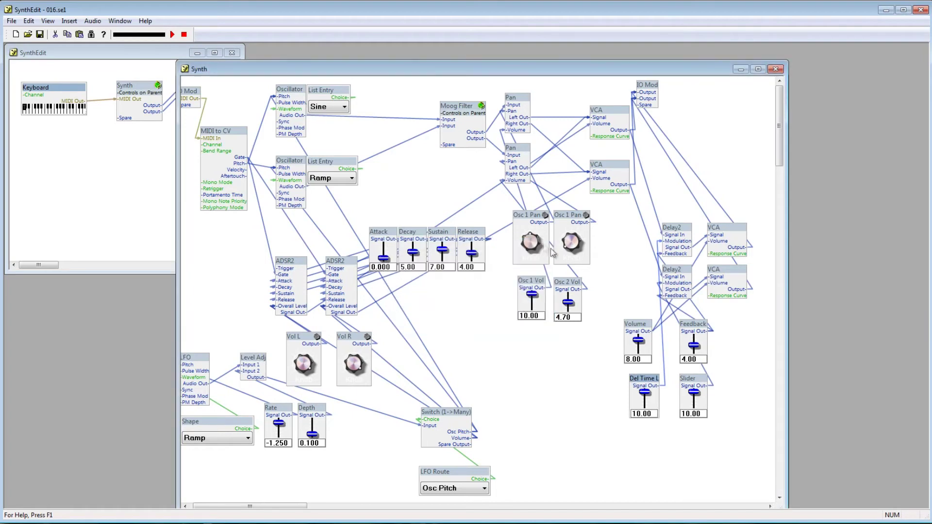
Title the right new slider 'Del Time R'
{"action": "right_click", "coordinate": [688, 382]}
{"action": "left_click", "coordinate": [723, 369]}
{"action": "left_click", "coordinate": [488, 256]}
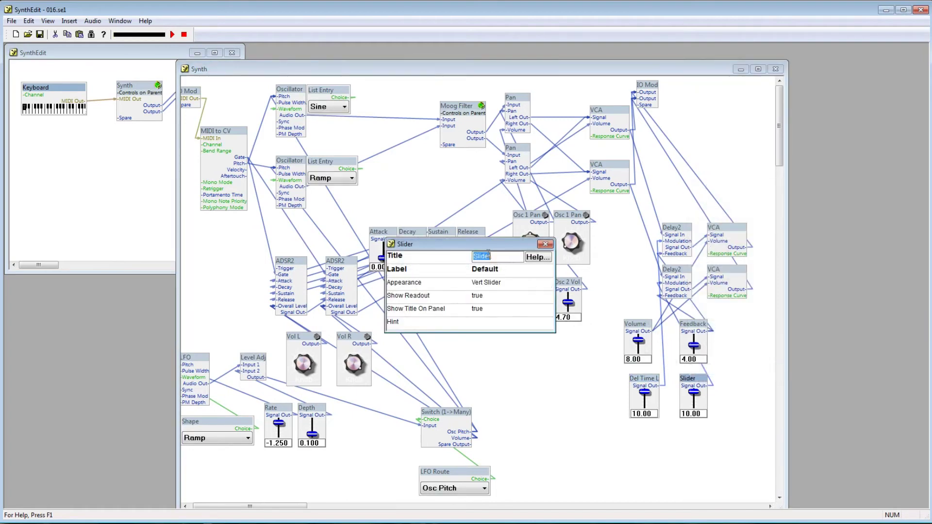
{"action": "type", "text": "Del Time R"}
{"action": "key", "text": "Return"}
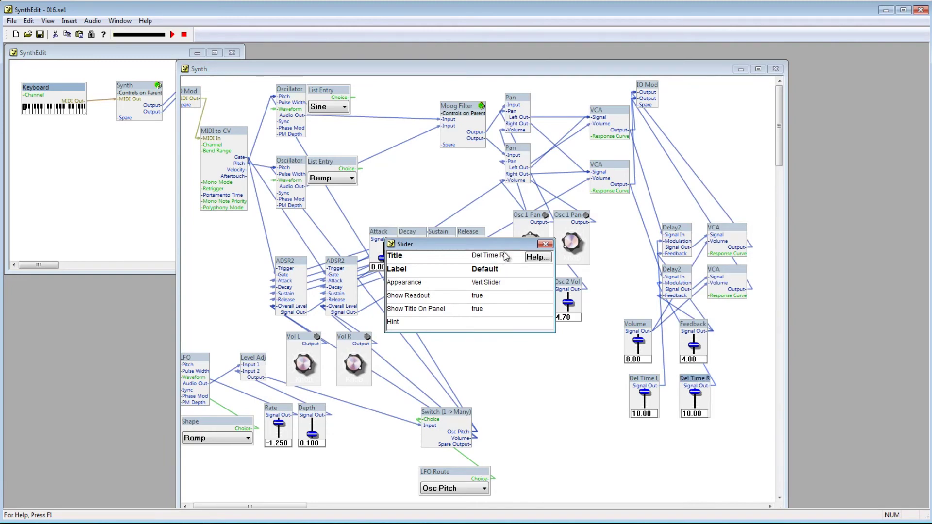
{"action": "left_click", "coordinate": [544, 245]}
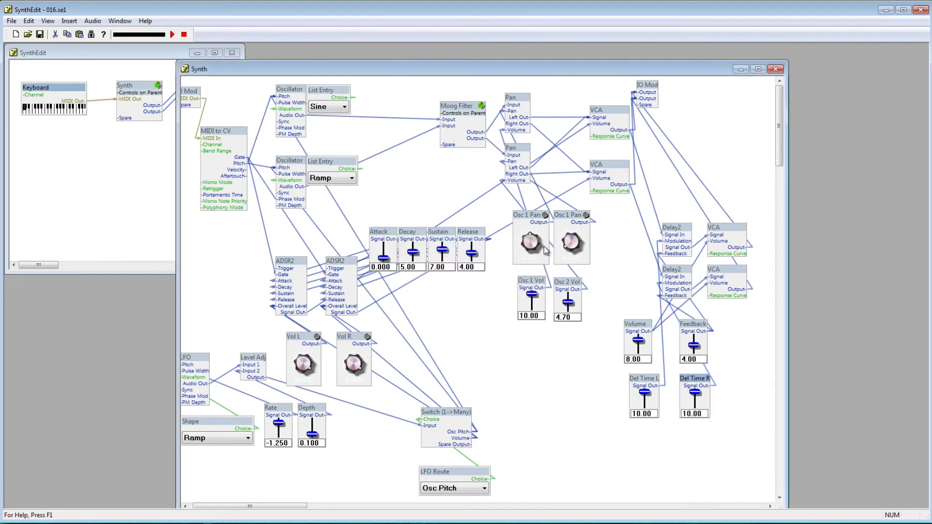
Lower the Del Time R slider to 5.00, leaving Del Time L at 10.00
{"action": "left_click", "coordinate": [532, 385]}
{"action": "left_click_drag", "start_coordinate": [695, 393], "coordinate": [715, 445]}
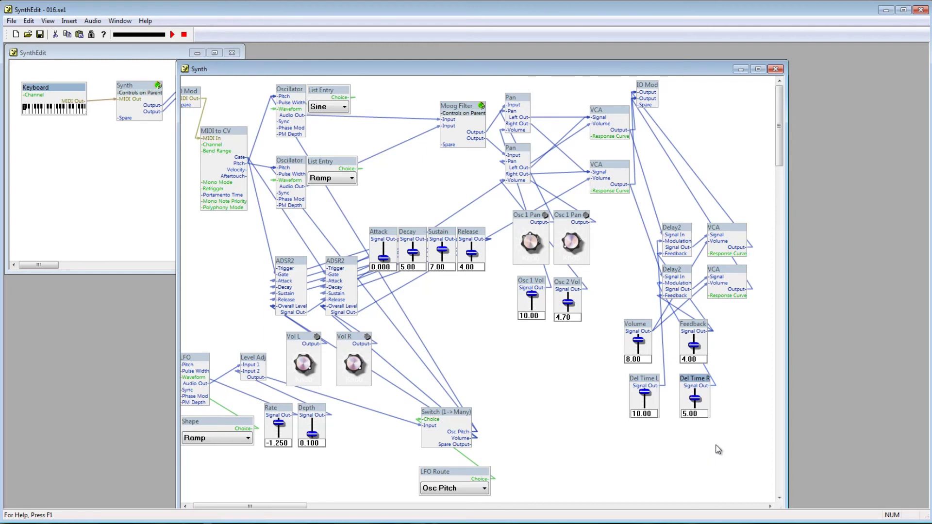
{"action": "right_click", "coordinate": [683, 229]}
{"action": "left_click", "coordinate": [717, 414]}
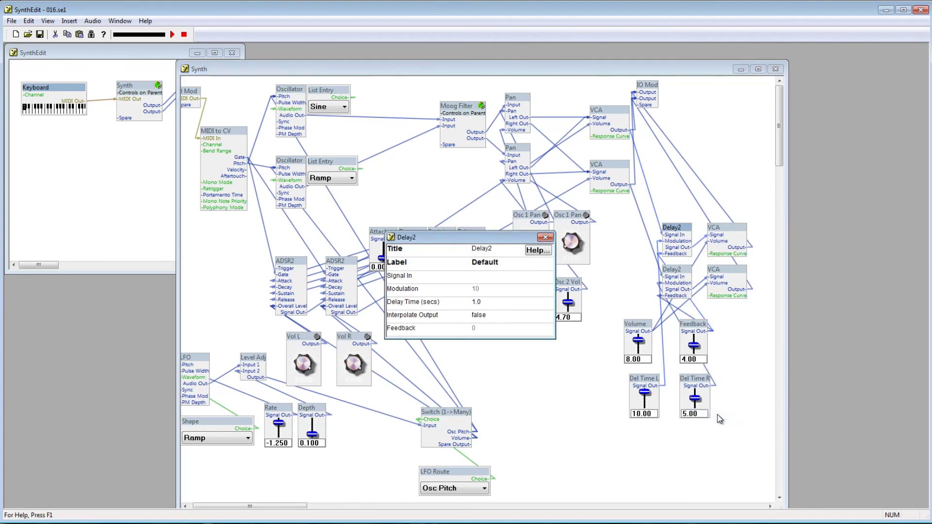
{"action": "left_click", "coordinate": [520, 317]}
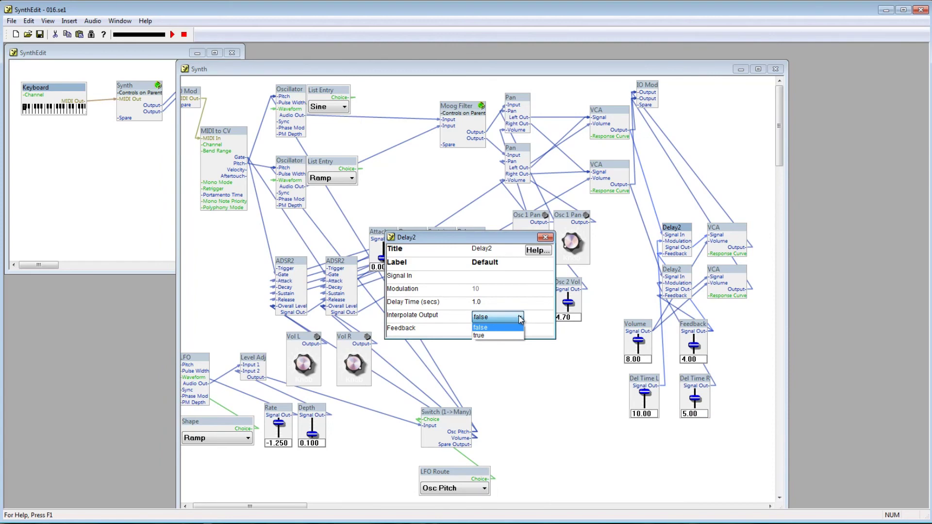
{"action": "left_click", "coordinate": [520, 317]}
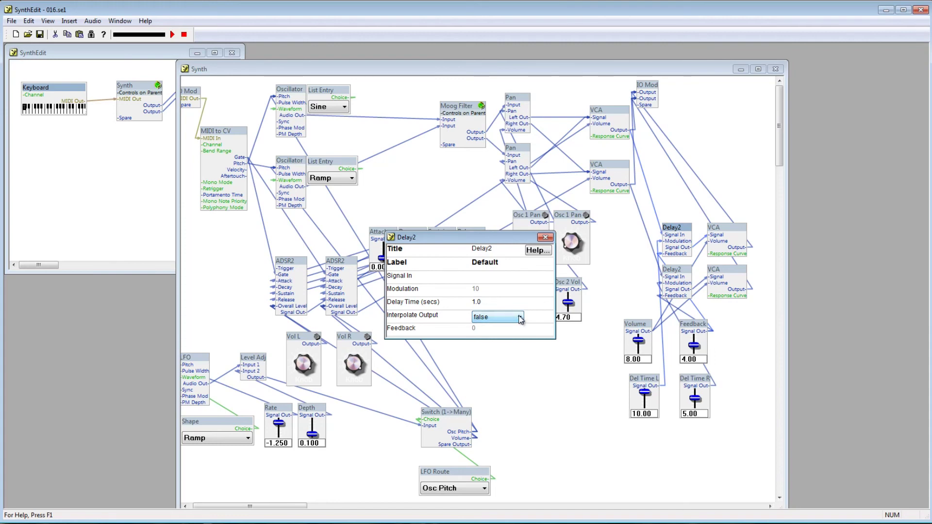
{"action": "left_click", "coordinate": [493, 300]}
{"action": "type", "text": "10"}
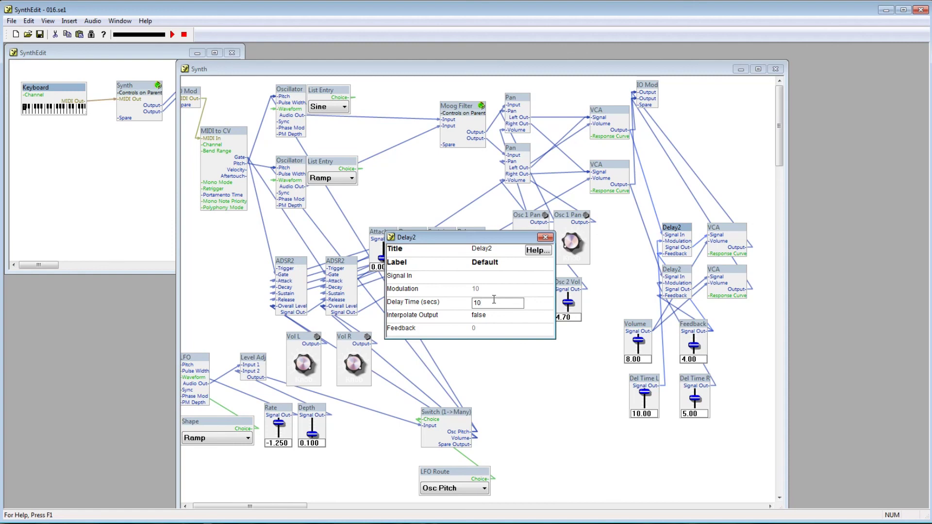
{"action": "key", "text": "BackSpace"}
{"action": "key", "text": "Return"}
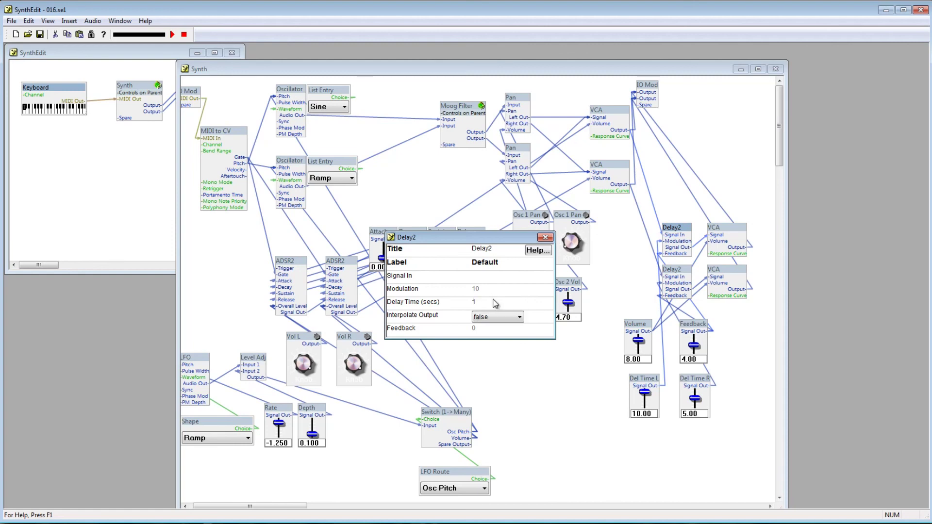
{"action": "left_click", "coordinate": [545, 237]}
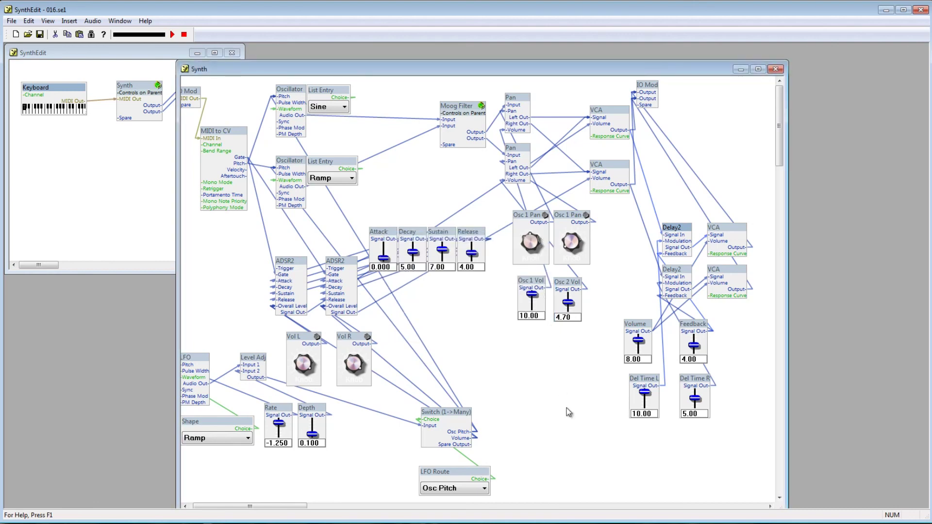